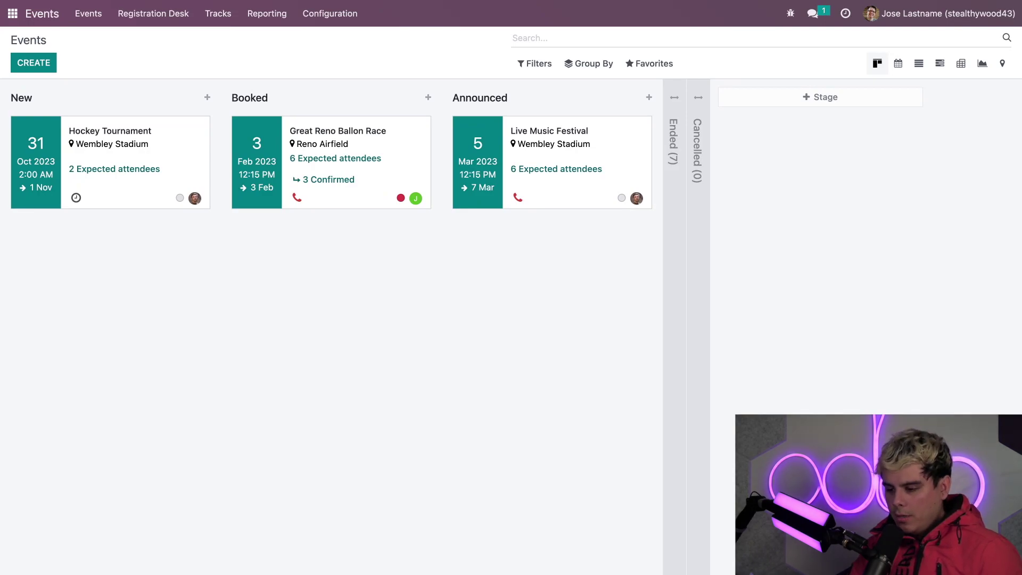
Open the Attendees report and remove its 'Last 30 days' filter
{"action": "left_click", "coordinate": [262, 14]}
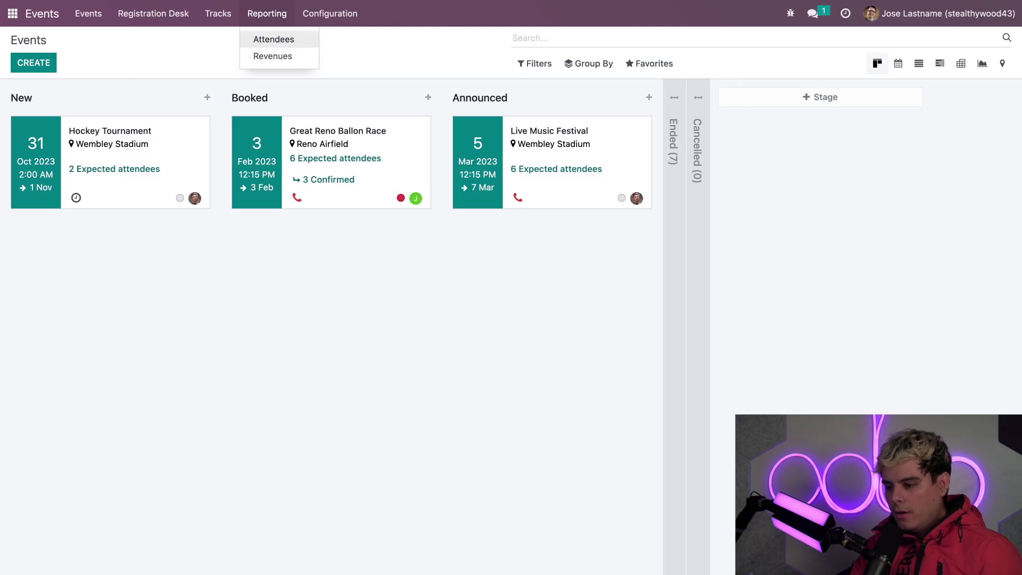
{"action": "left_click", "coordinate": [310, 45]}
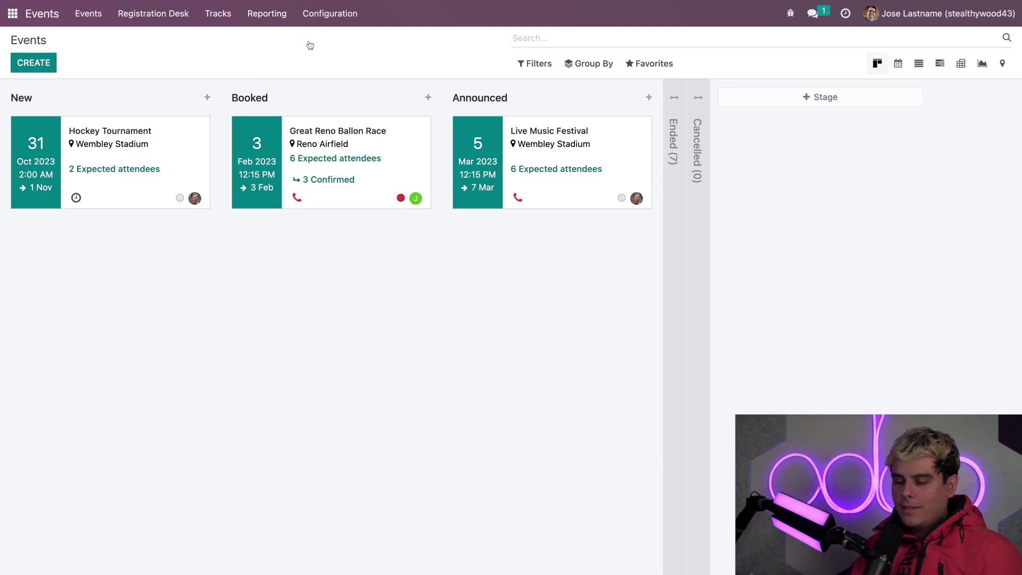
{"action": "left_click", "coordinate": [583, 39]}
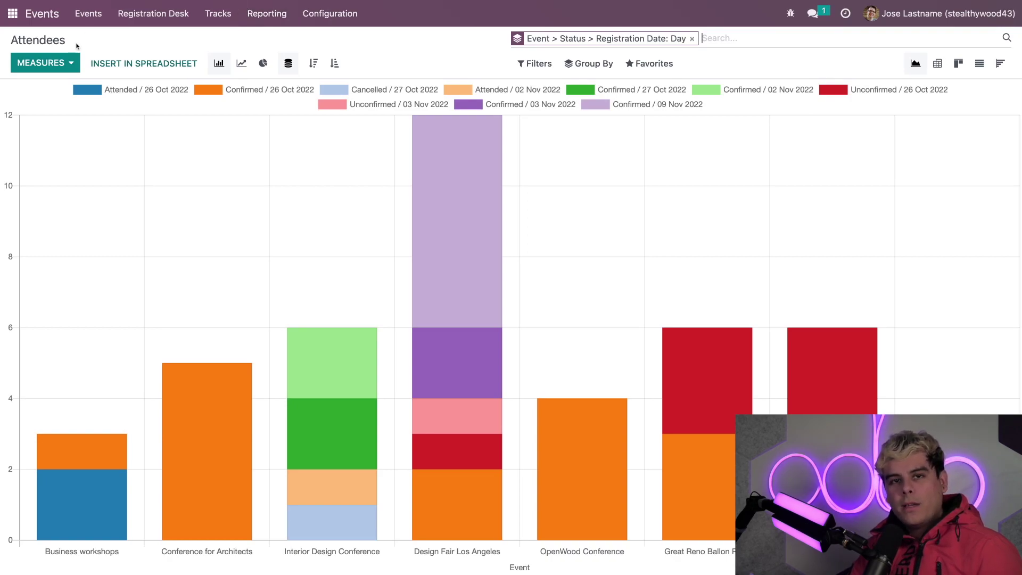
Turn off stacking and display the attendees chart as a pie chart
{"action": "left_click", "coordinate": [72, 64]}
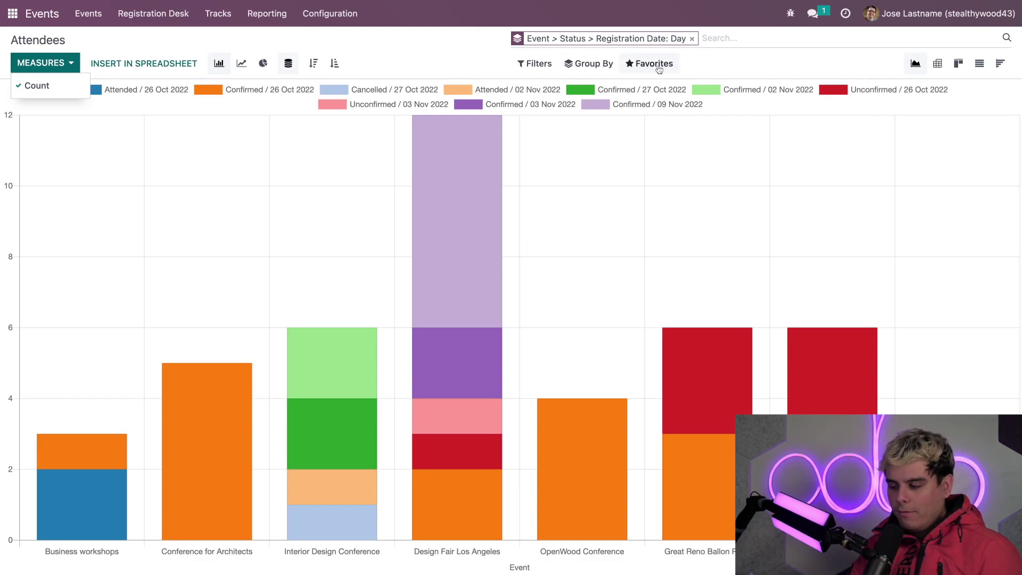
{"action": "left_click", "coordinate": [688, 66]}
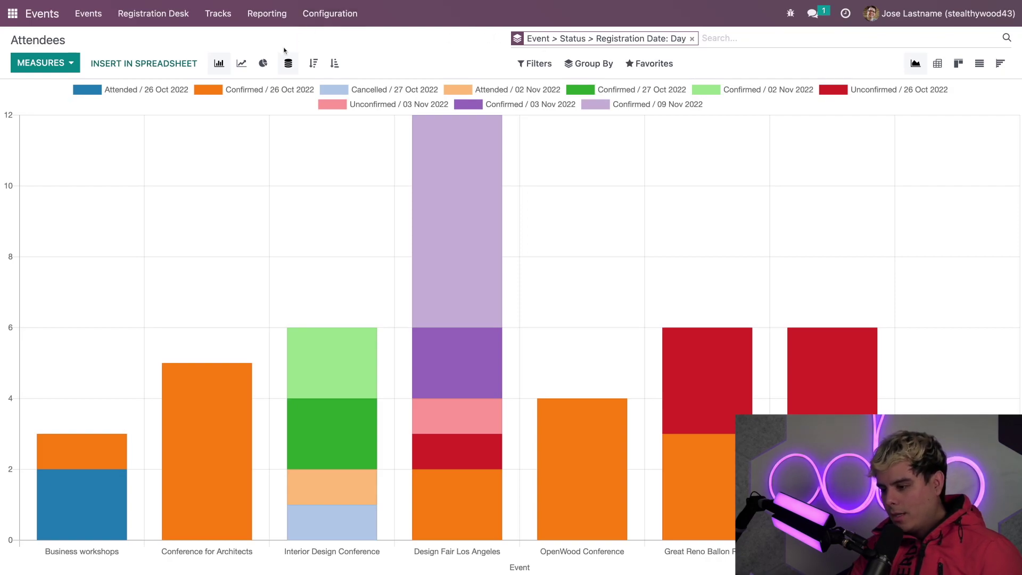
{"action": "left_click", "coordinate": [287, 63]}
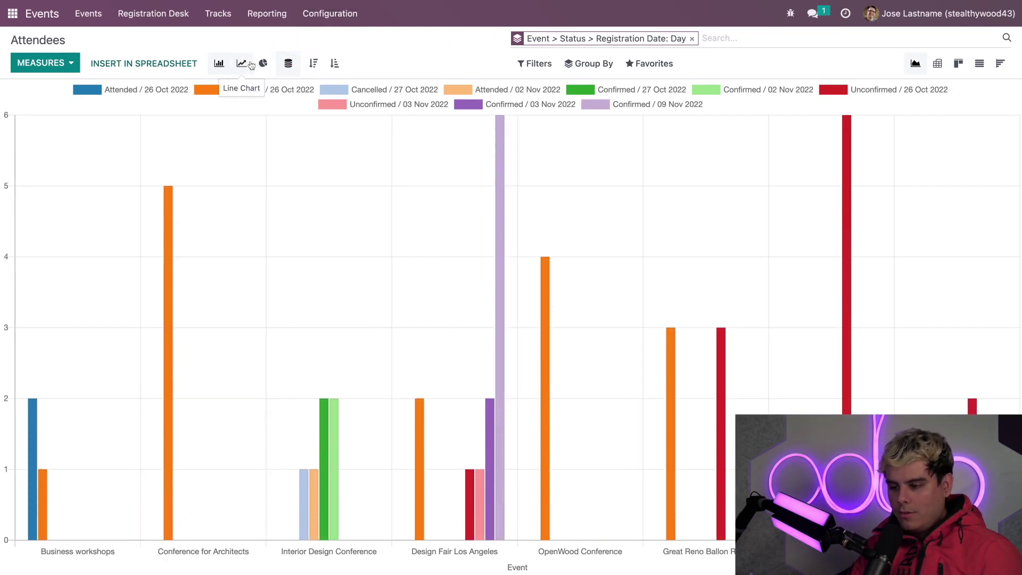
{"action": "left_click", "coordinate": [263, 64]}
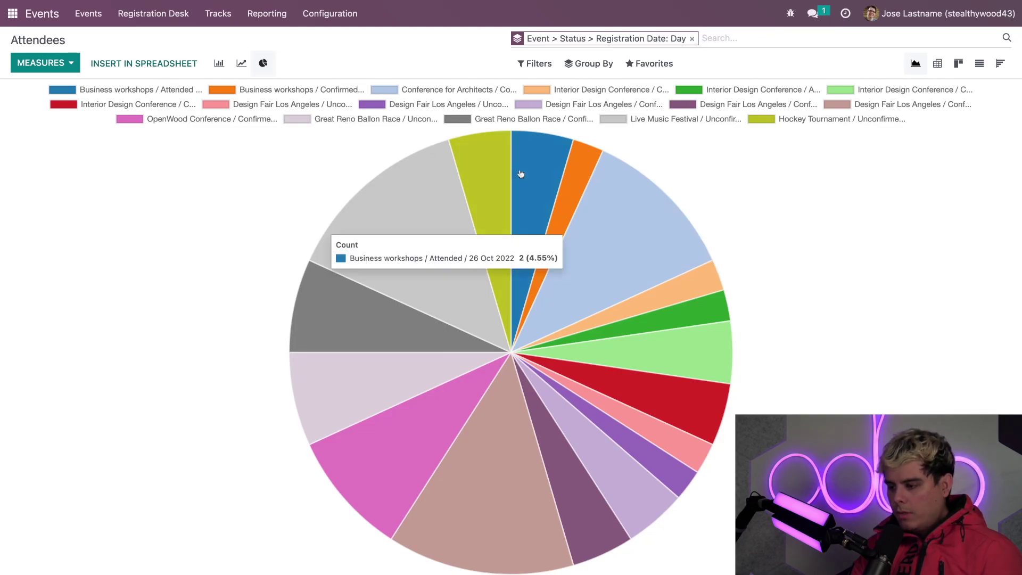
Drill into the Conference for Architects / Confirmed slice to list its five registrations
{"action": "left_click", "coordinate": [612, 230]}
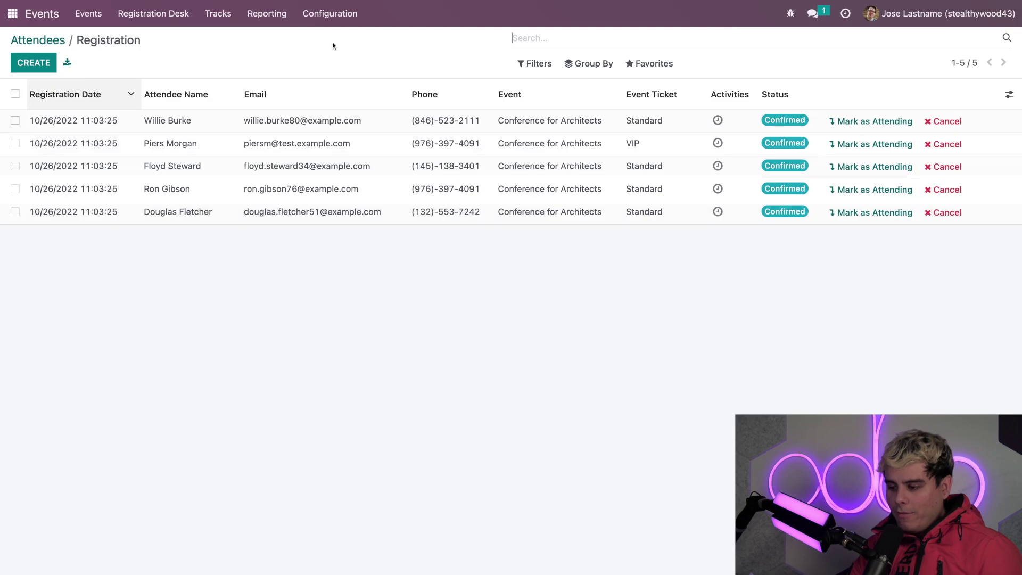
Open the event Revenues report from the Reporting menu
{"action": "left_click", "coordinate": [267, 13]}
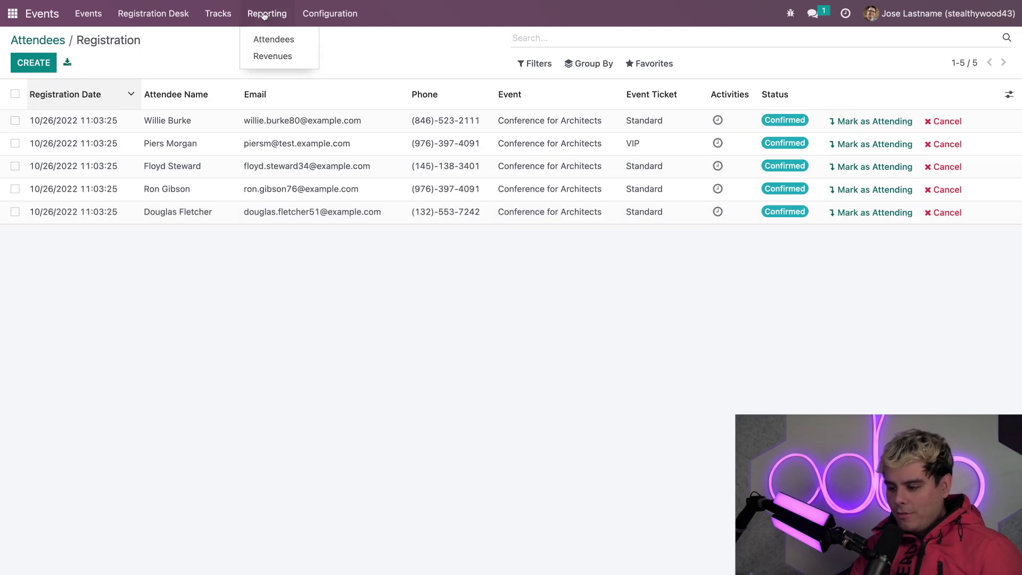
{"action": "left_click", "coordinate": [267, 52]}
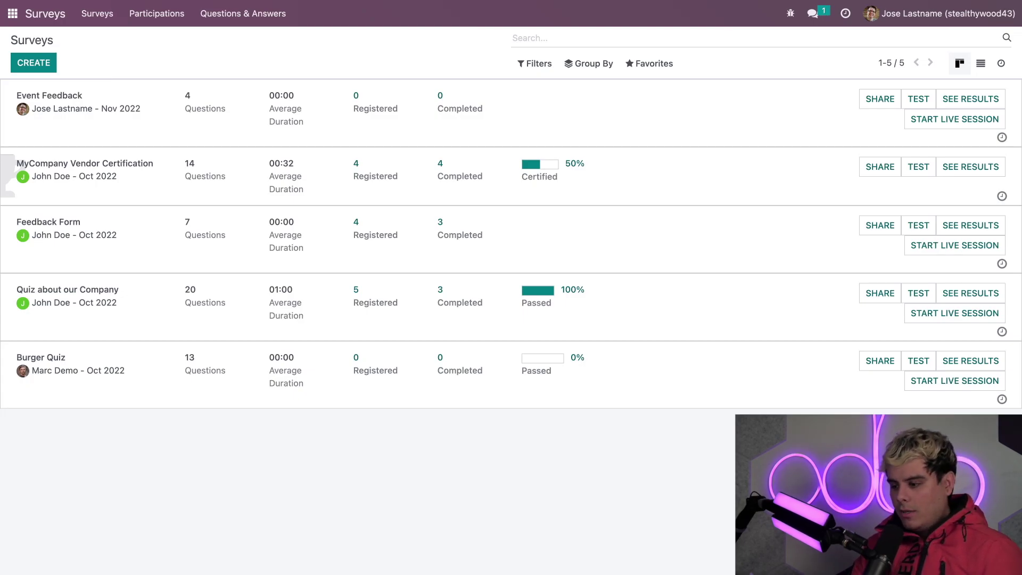
Open the Event Feedback survey form with its four questions
{"action": "left_click", "coordinate": [65, 64]}
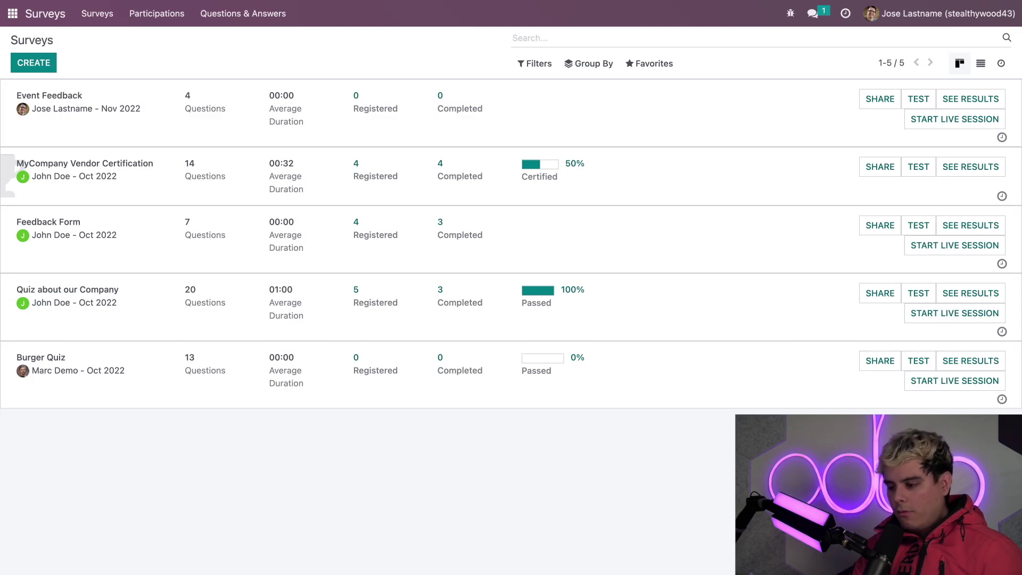
{"action": "left_click", "coordinate": [113, 121]}
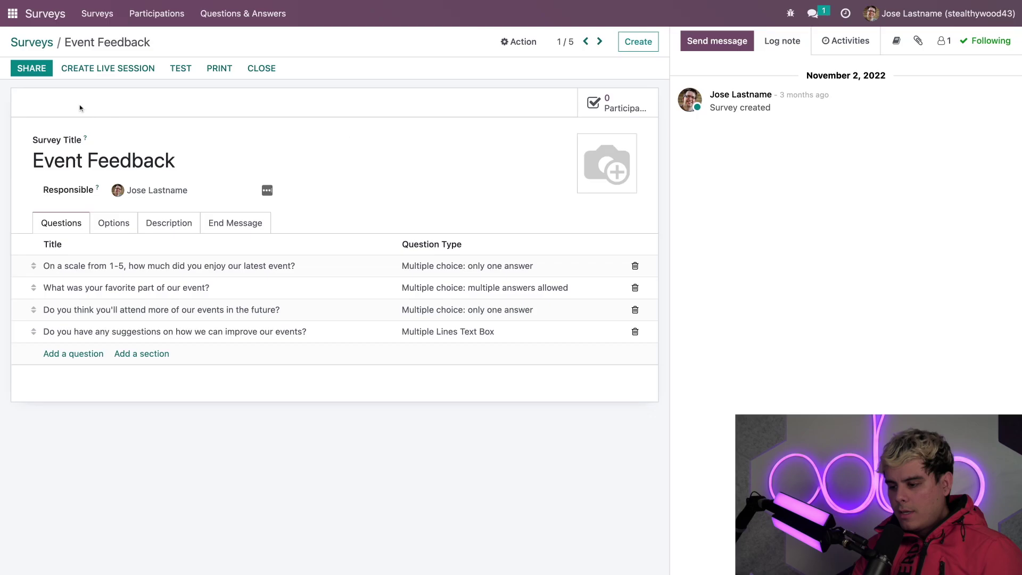
Copy the Event Feedback Survey URL from the Share dialog, then close it
{"action": "left_click", "coordinate": [31, 66]}
{"action": "left_click", "coordinate": [32, 68]}
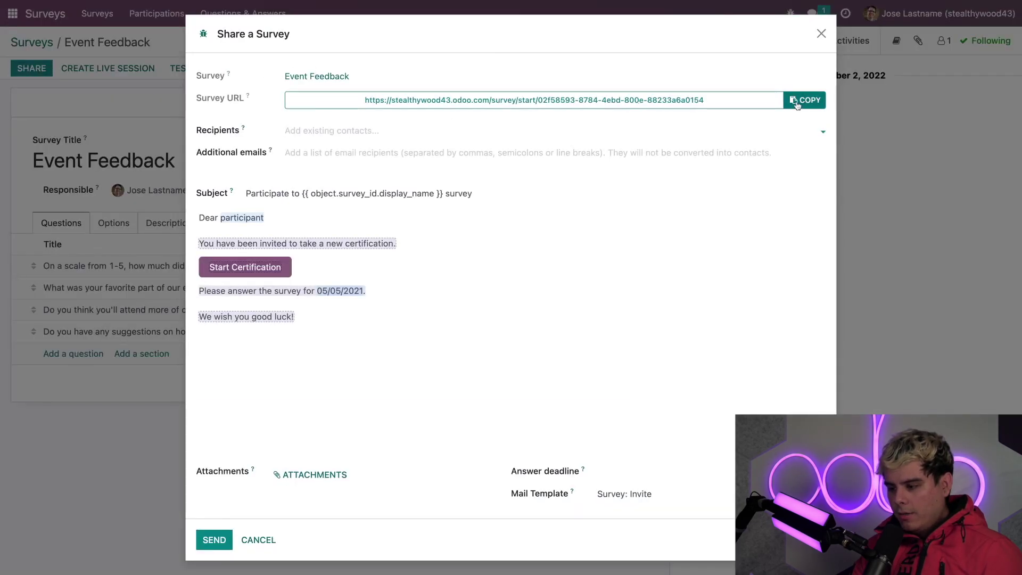
{"action": "left_click", "coordinate": [797, 102]}
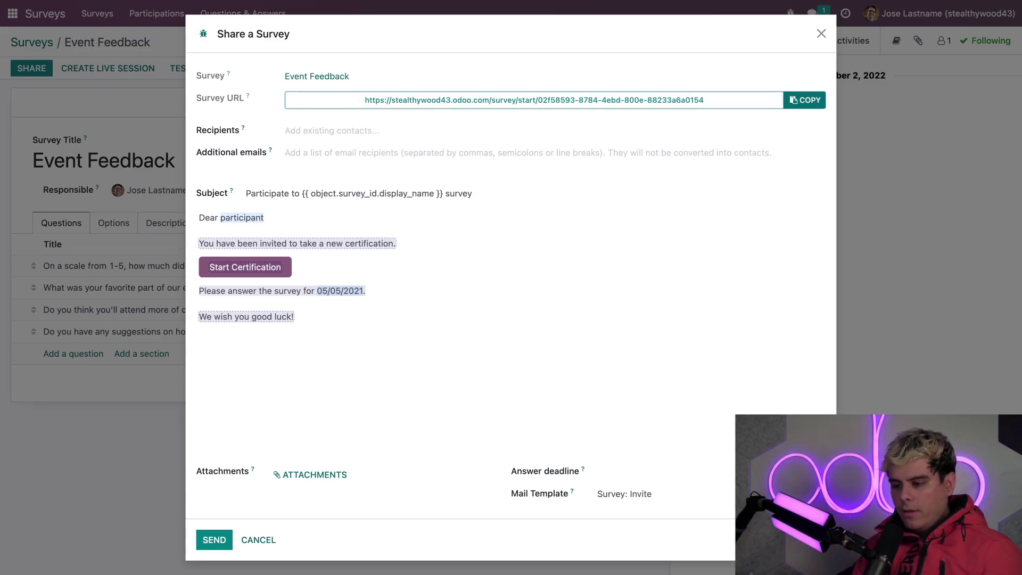
{"action": "left_click", "coordinate": [822, 34]}
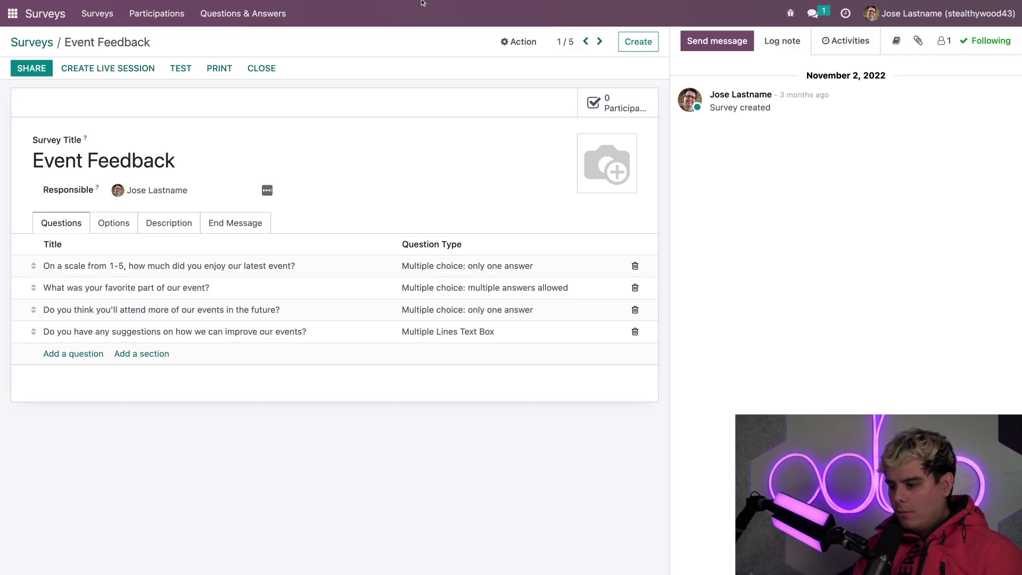
Start a new mailing to the attendees of the Conference for Architects event
{"action": "left_click", "coordinate": [12, 13]}
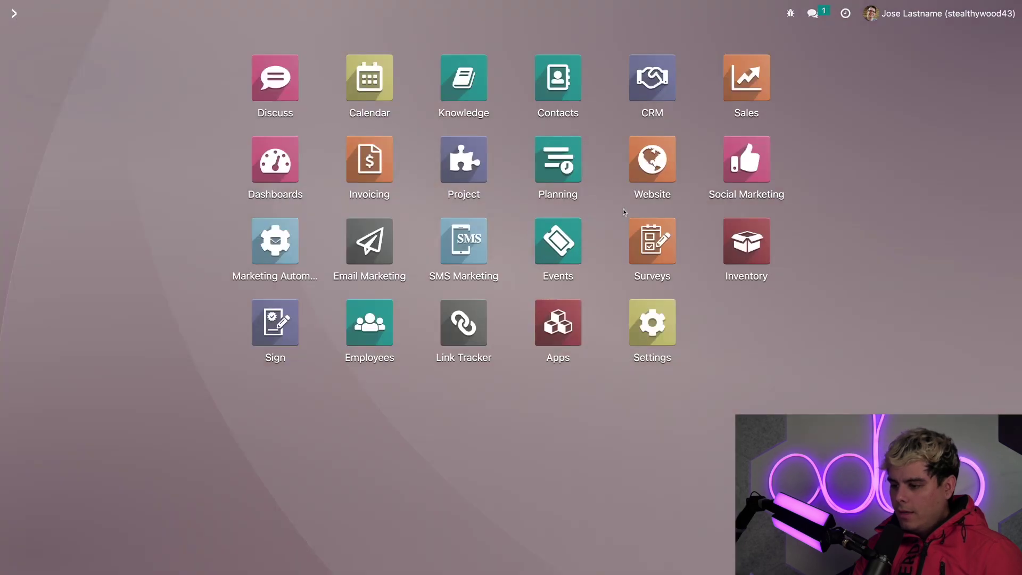
{"action": "left_click", "coordinate": [558, 240]}
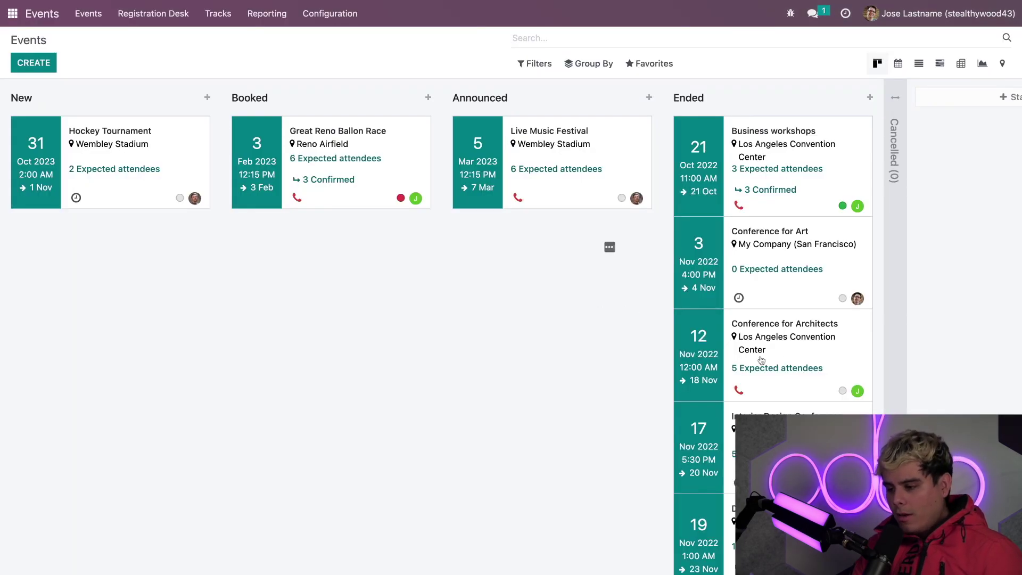
{"action": "left_click", "coordinate": [761, 361]}
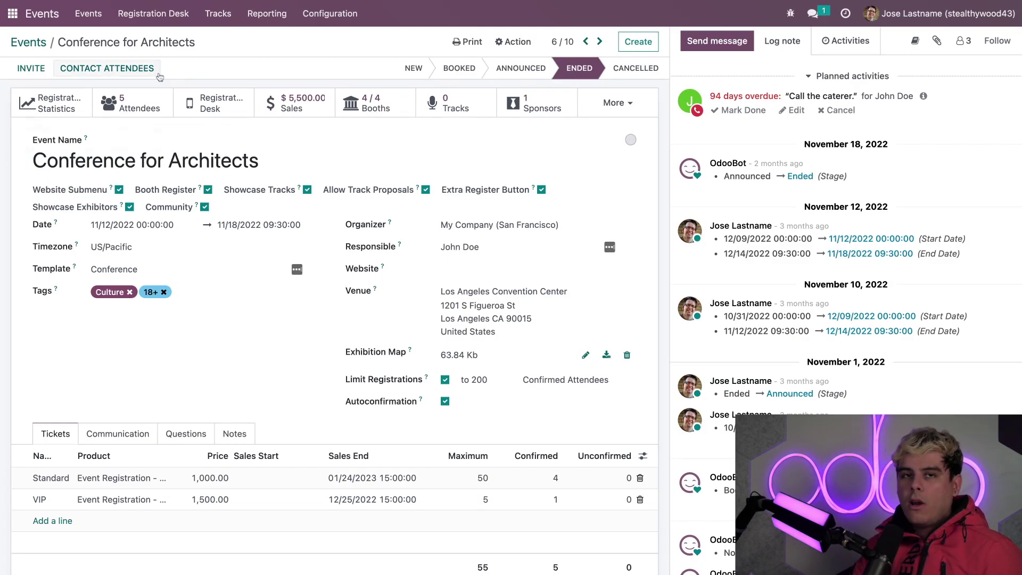
{"action": "left_click", "coordinate": [139, 69]}
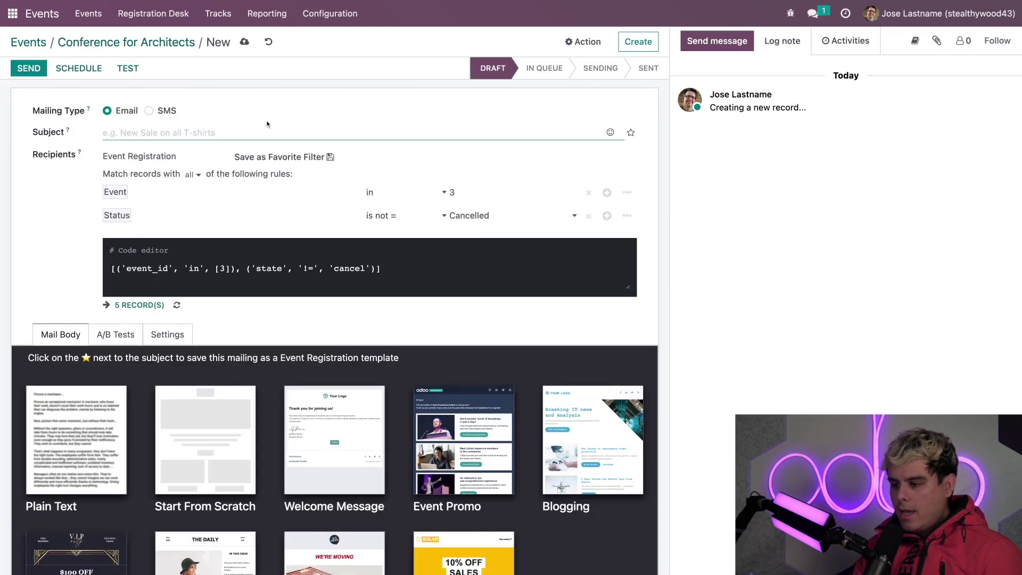
Set subject 'Need Feedback' and the Event rule to = Conference For Architects
{"action": "left_click", "coordinate": [394, 203]}
{"action": "left_click", "coordinate": [402, 196]}
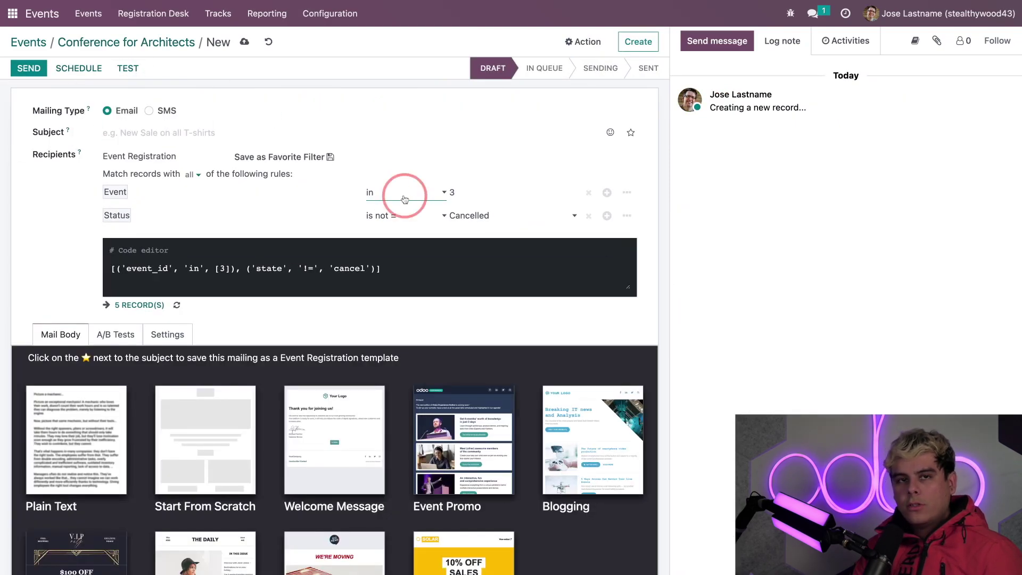
{"action": "left_click", "coordinate": [382, 134]}
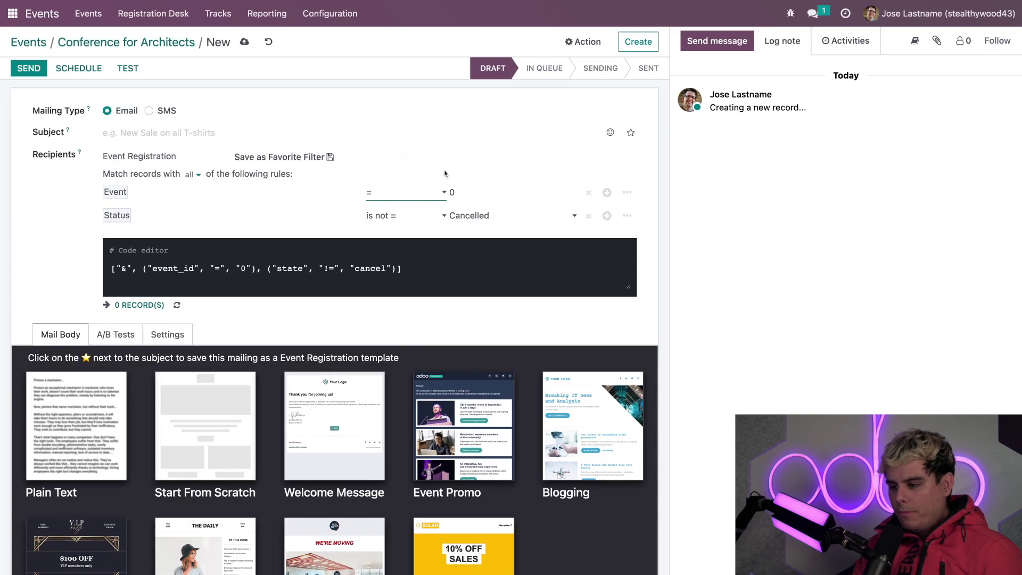
{"action": "left_click", "coordinate": [313, 133]}
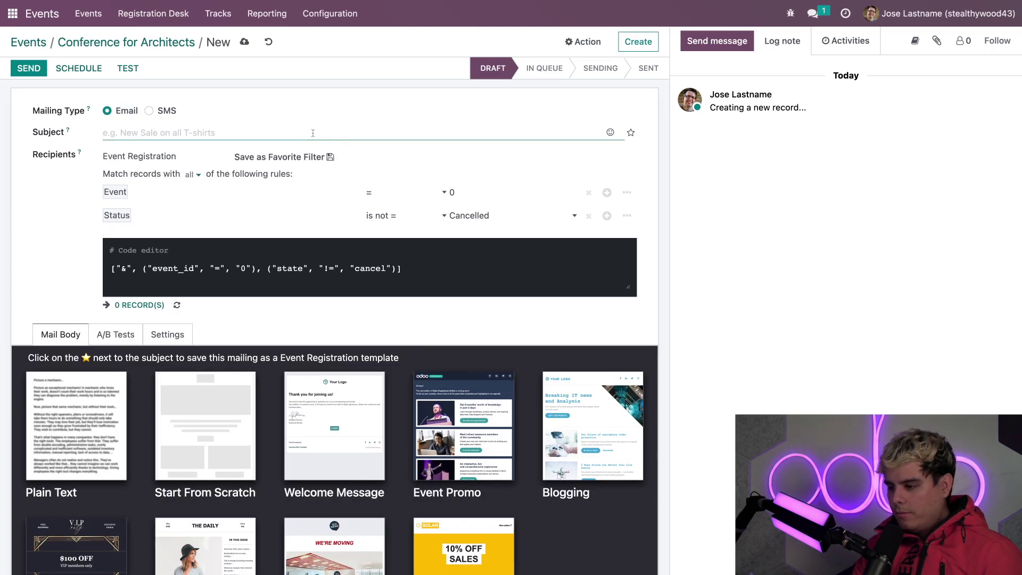
{"action": "type", "text": "Need Feed"}
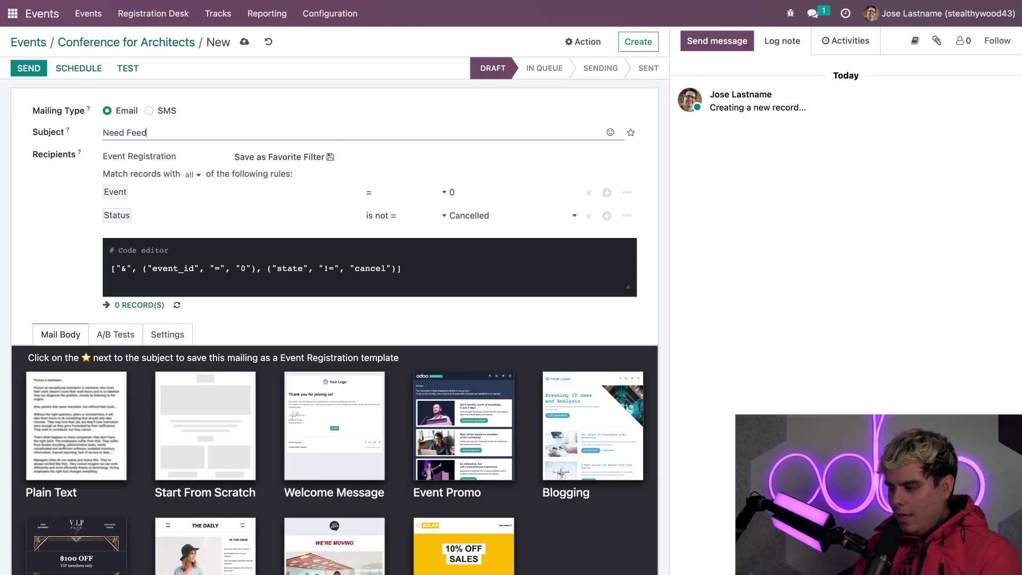
{"action": "type", "text": "back"}
{"action": "left_click", "coordinate": [514, 194]}
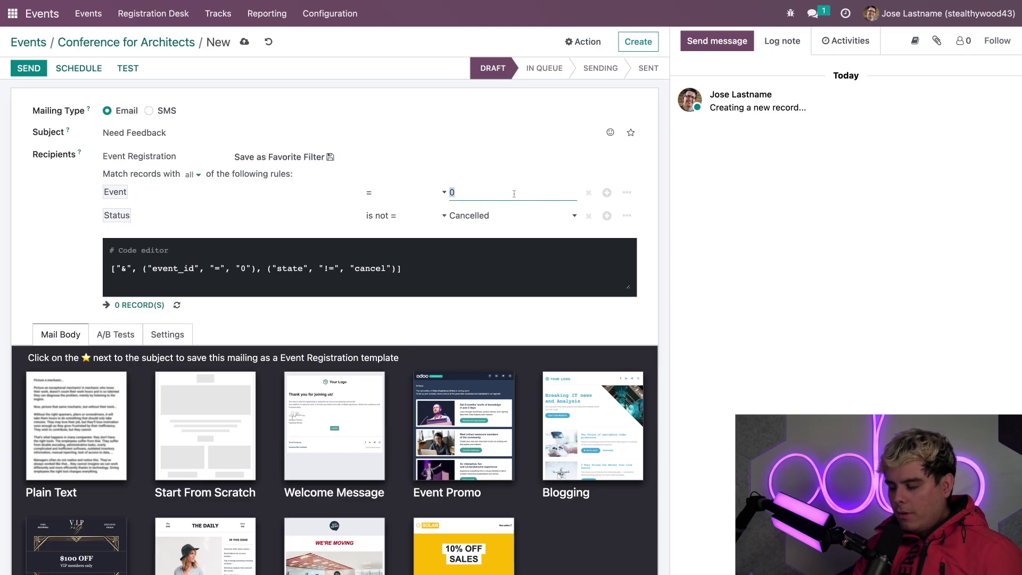
{"action": "type", "text": "Conference Fo"}
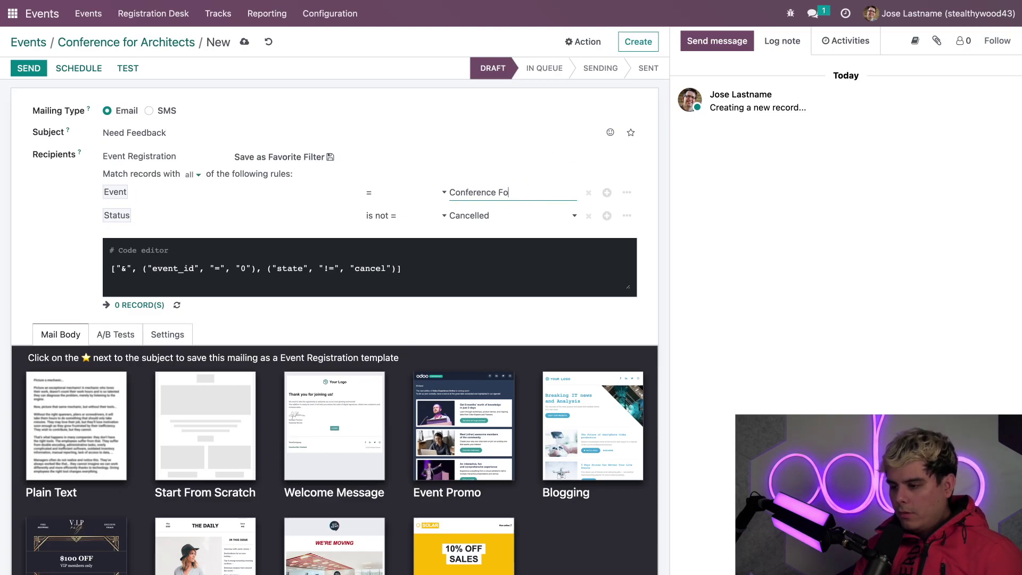
{"action": "type", "text": "r Architect"}
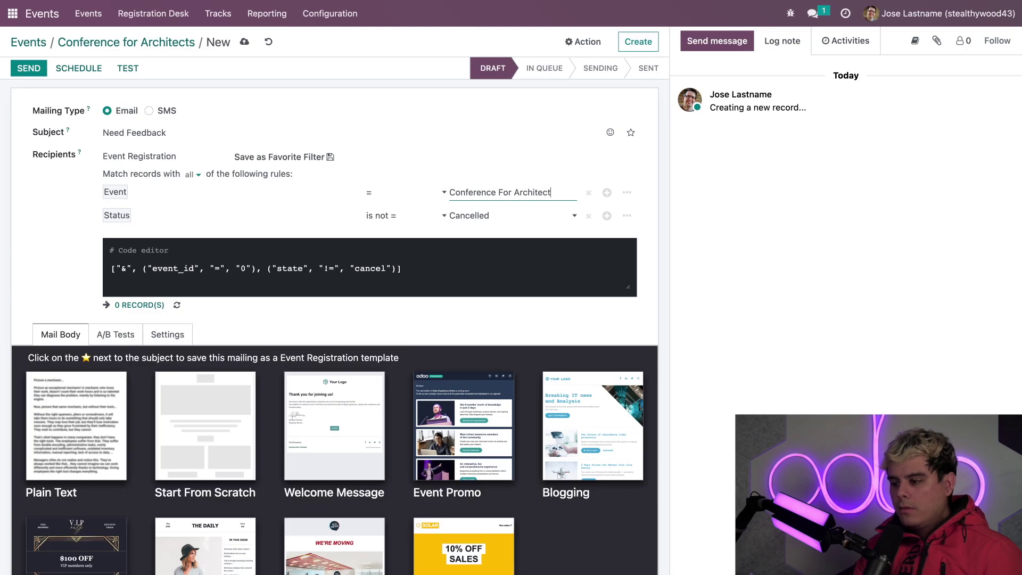
{"action": "type", "text": "s"}
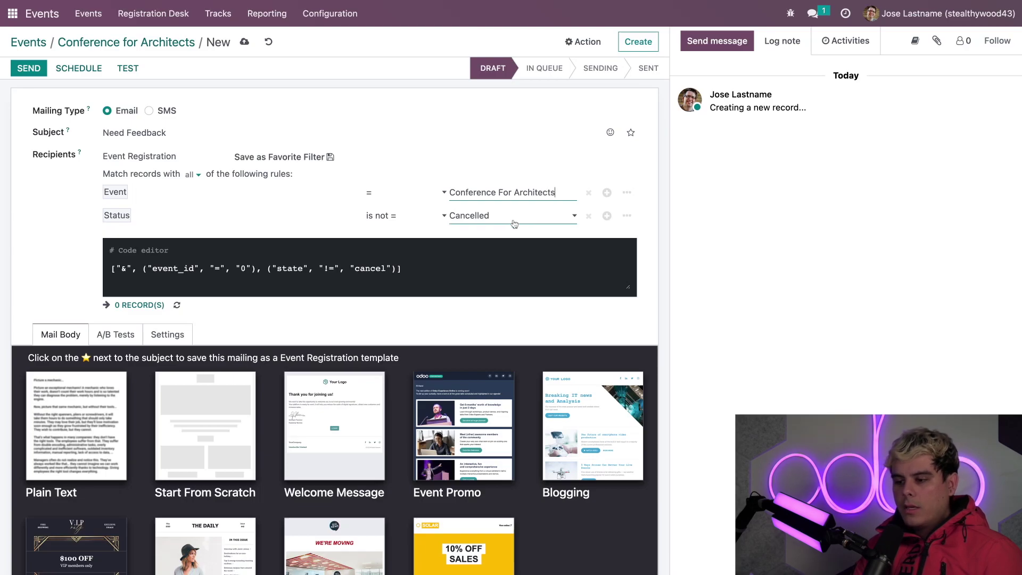
{"action": "left_click", "coordinate": [50, 271]}
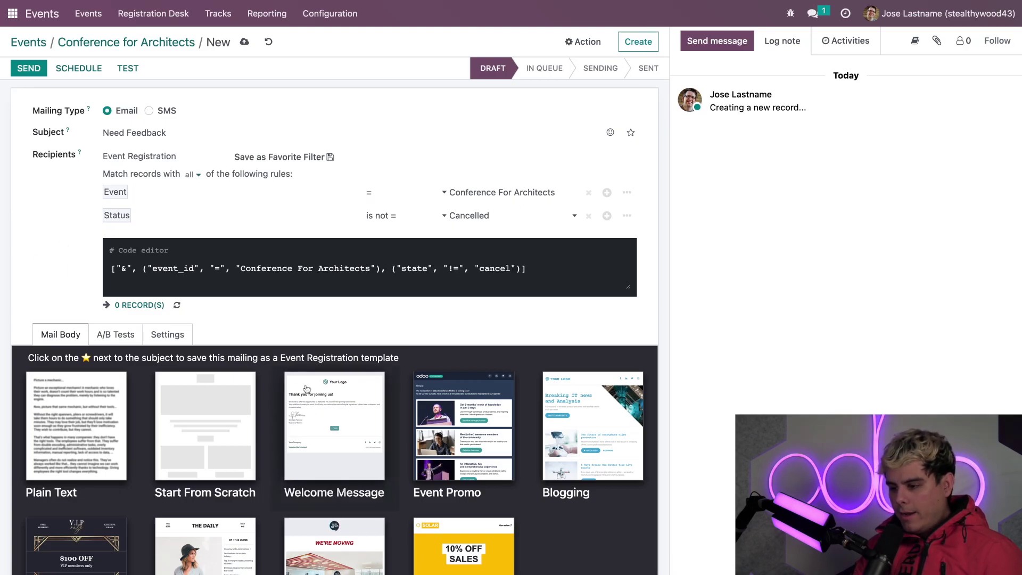
{"action": "scroll", "coordinate": [226, 312], "scroll_direction": "down", "scroll_amount": 2}
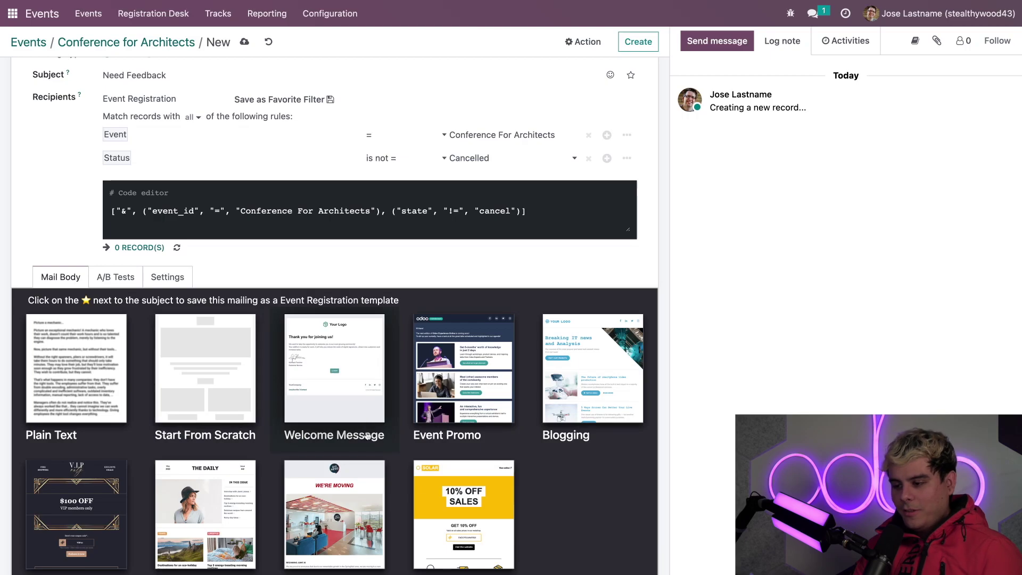
Use the Welcome Message template, add 'have great summer' to the heading, and paste the survey link below
{"action": "left_click", "coordinate": [323, 378]}
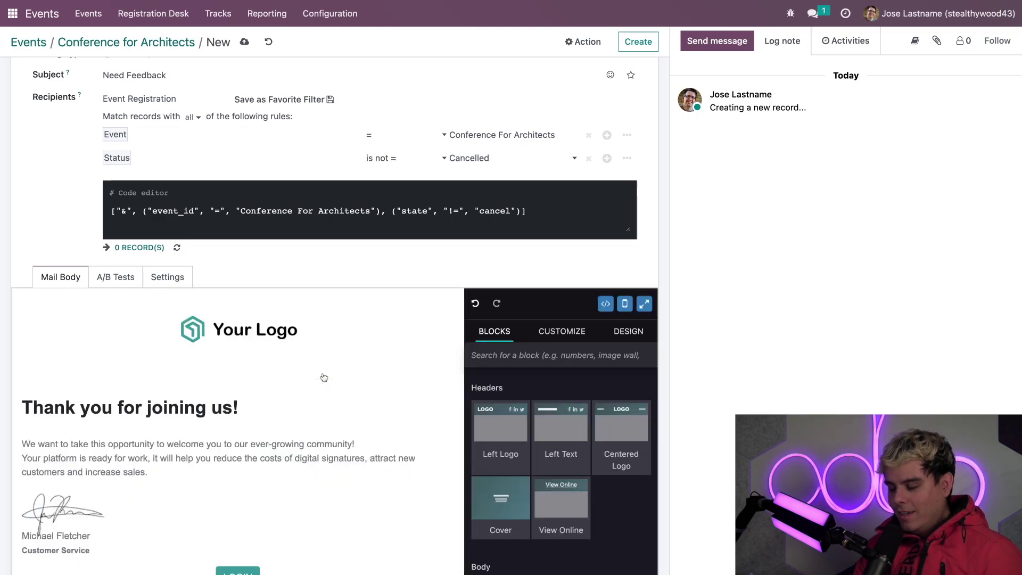
{"action": "left_click", "coordinate": [209, 408]}
{"action": "left_click", "coordinate": [230, 409]}
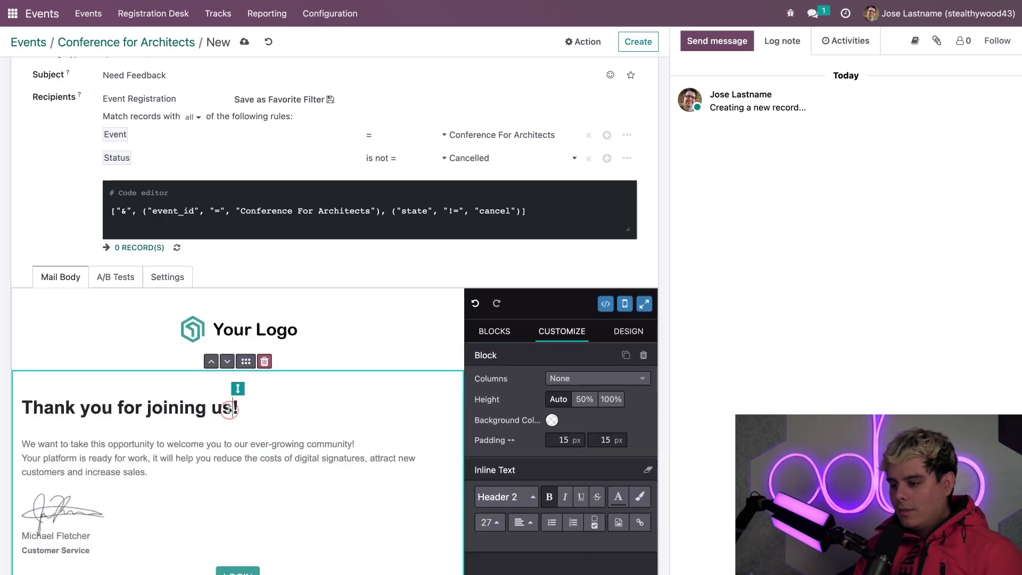
{"action": "type", "text": "have great s"}
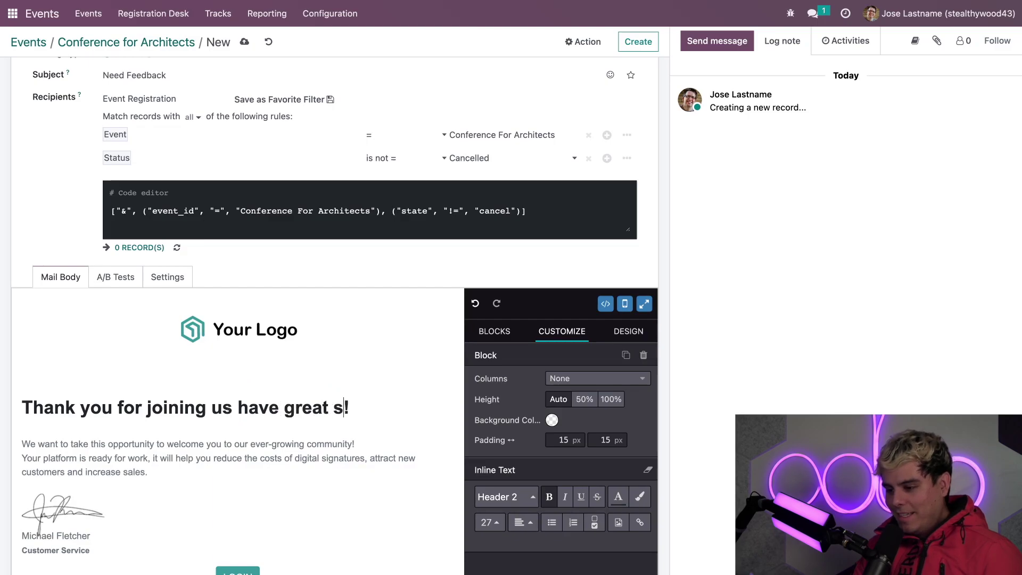
{"action": "type", "text": "ummer"}
{"action": "left_click", "coordinate": [426, 421]}
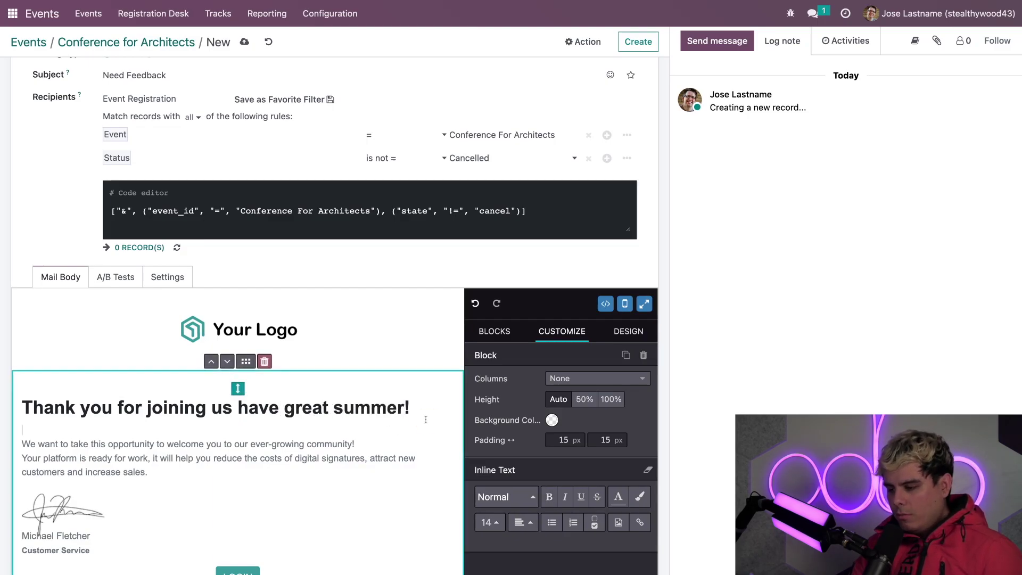
{"action": "key", "text": "Return"}
{"action": "key", "text": "ctrl+v"}
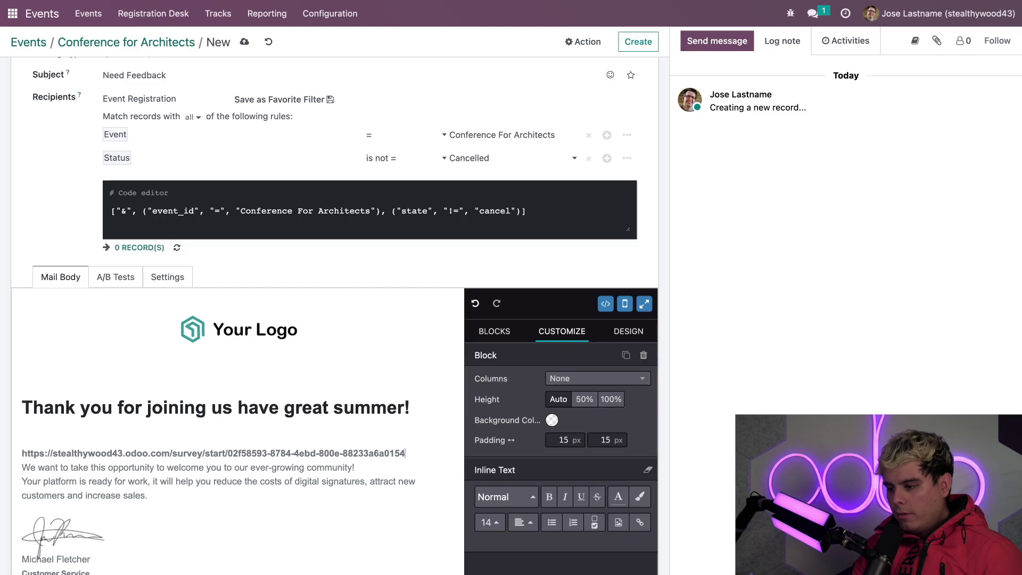
{"action": "key", "text": "Return"}
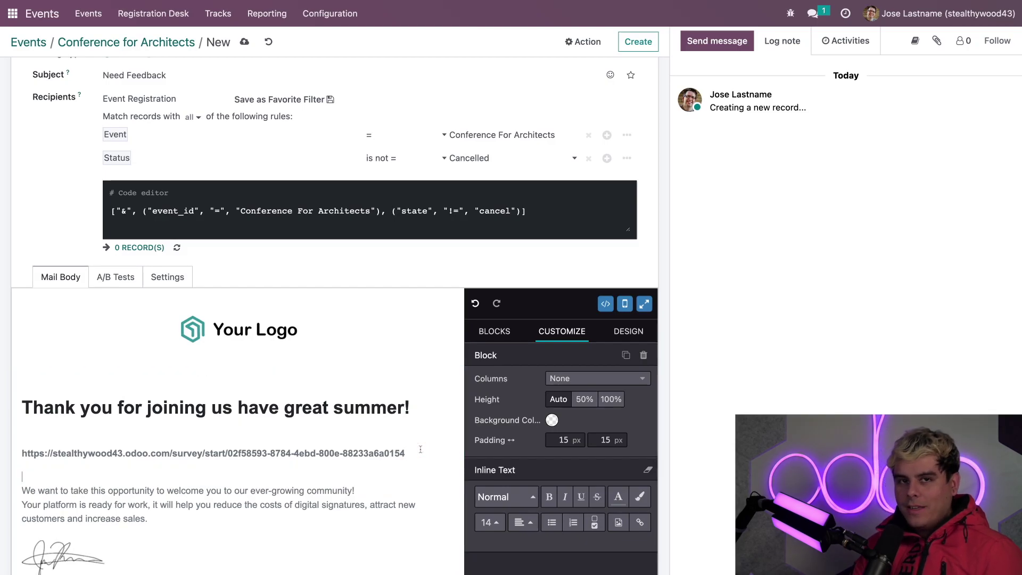
Send the Need Feedback mailing and confirm, queuing it for delivery
{"action": "scroll", "coordinate": [75, 77], "scroll_direction": "up", "scroll_amount": 2}
{"action": "left_click", "coordinate": [29, 68]}
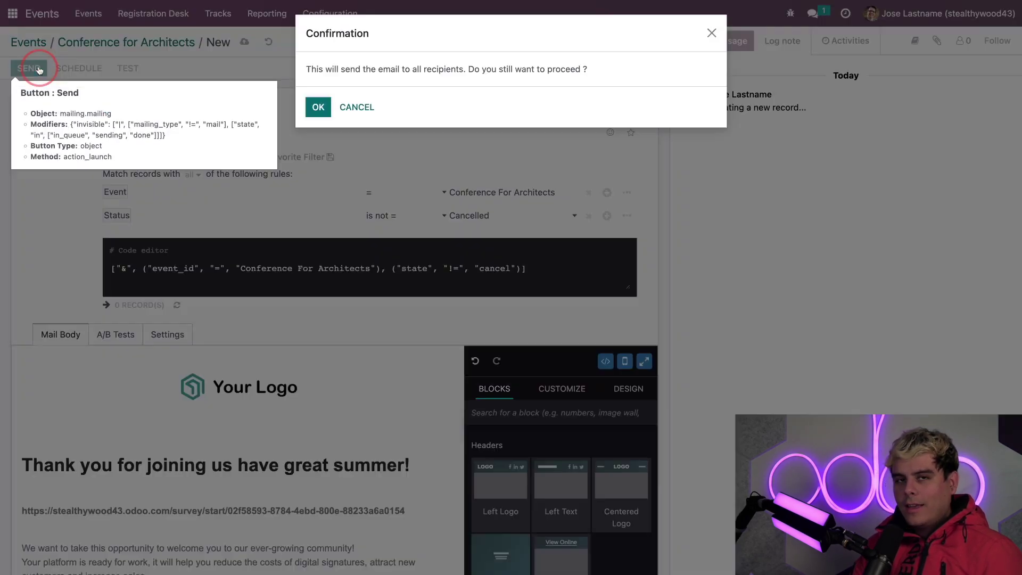
{"action": "left_click", "coordinate": [318, 107]}
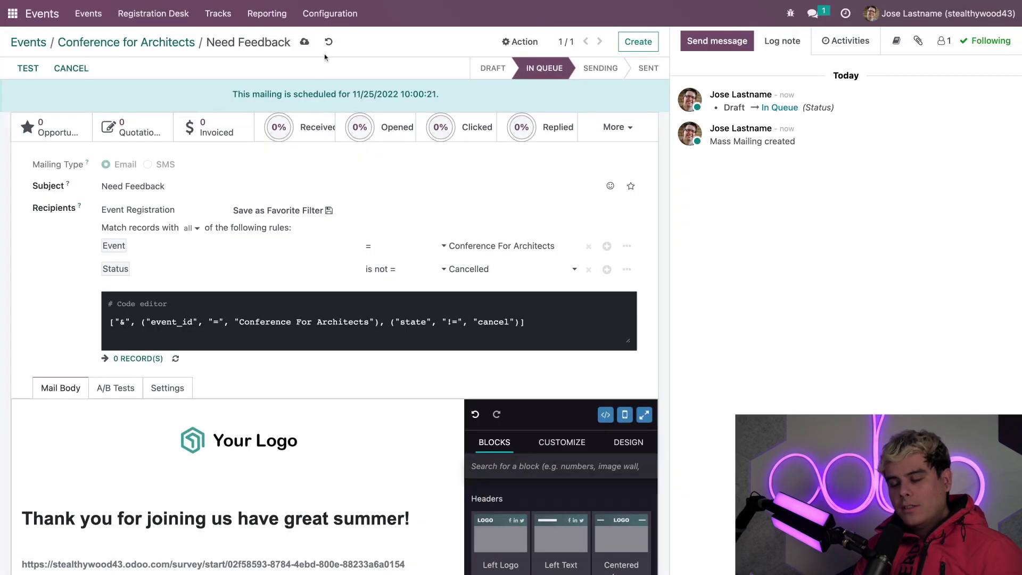